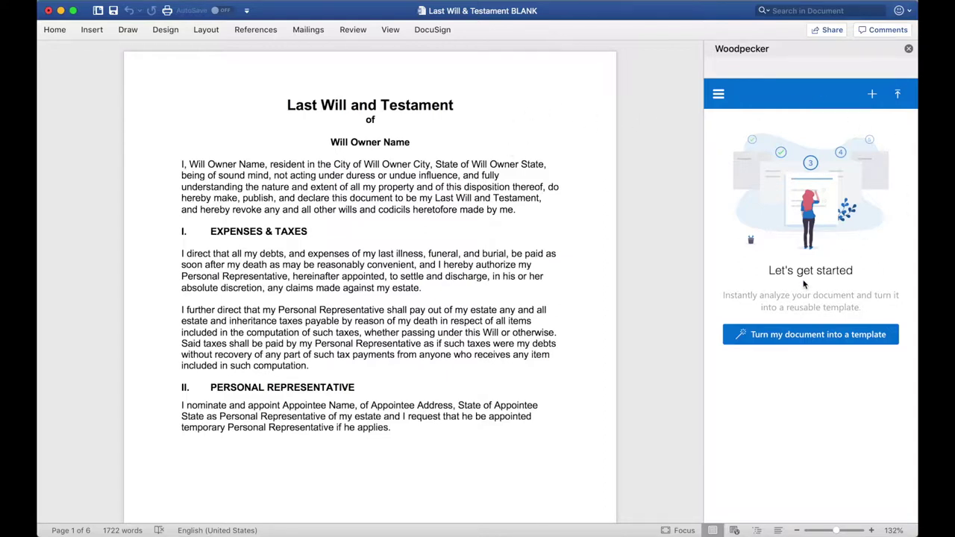
- Auto-template the will, rejecting the Will Owner and [relation] suggestions and inserting the rest
left_click(783, 343)
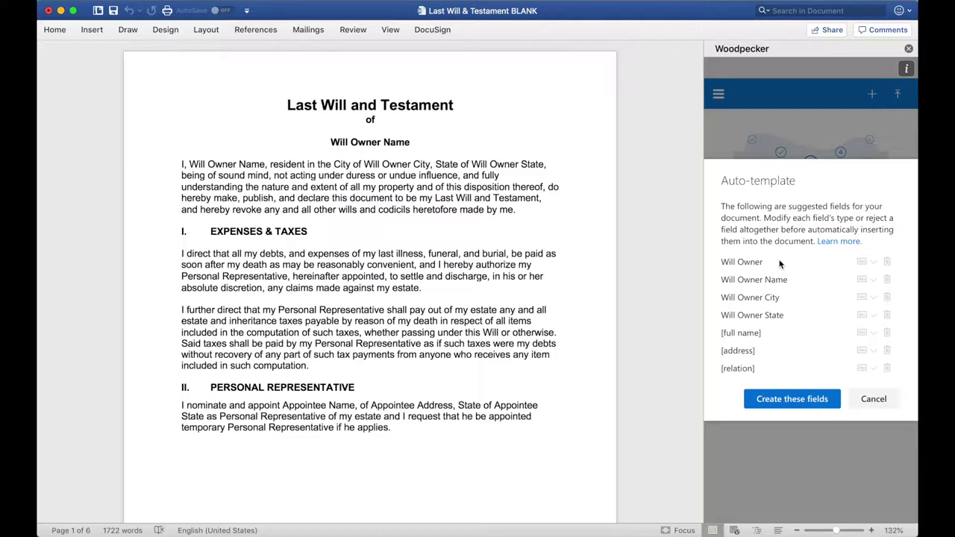
left_click(871, 262)
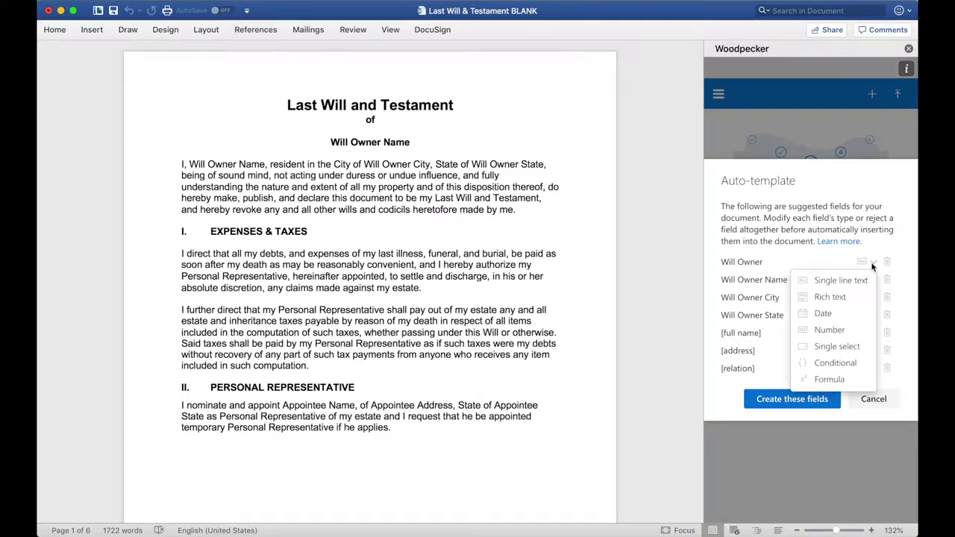
left_click(825, 249)
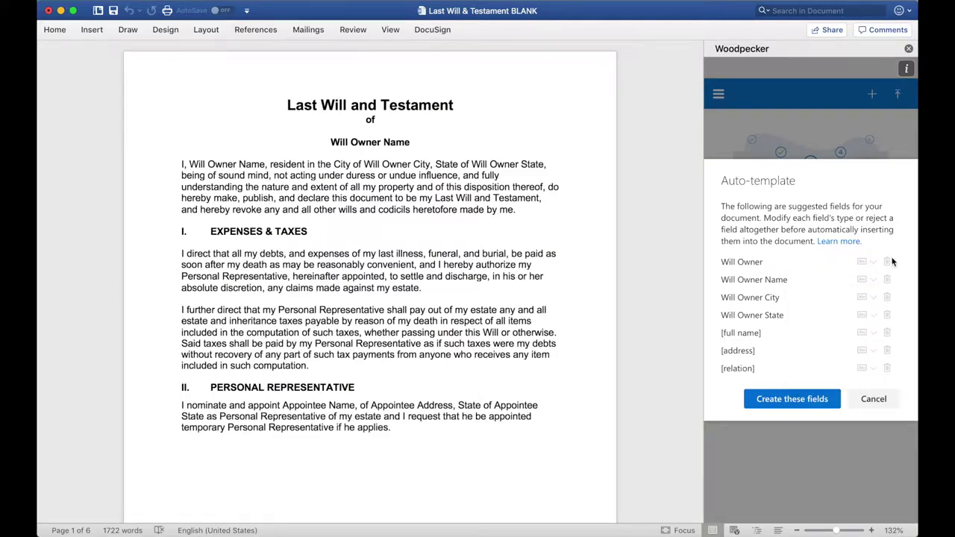
left_click(887, 262)
left_click(887, 368)
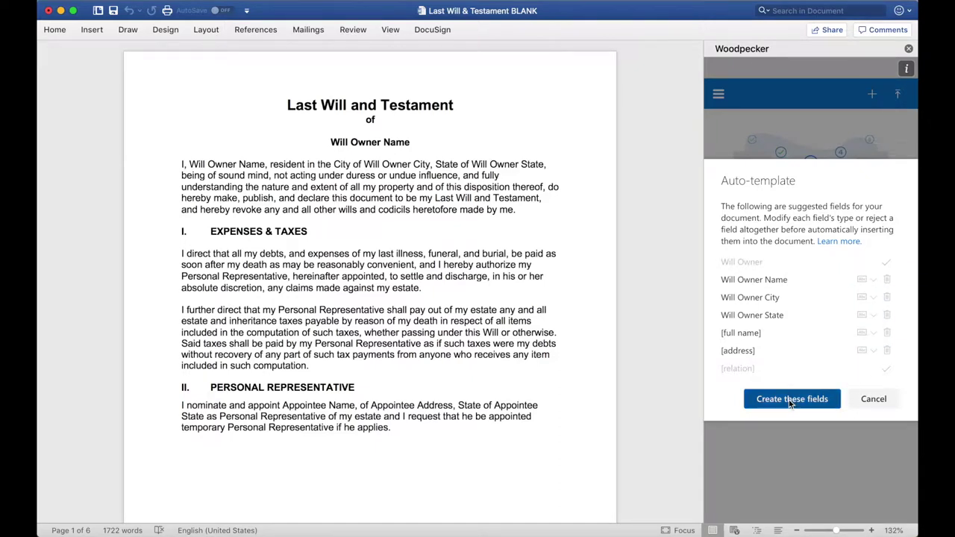
left_click(789, 400)
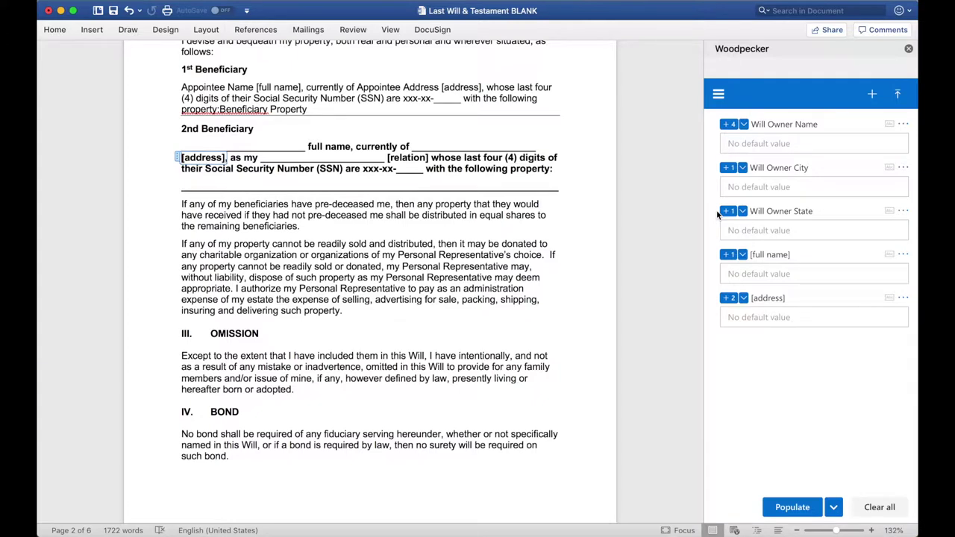
- After insertion finishes, return to the top of page 1 and begin a new Woodpecker field
scroll(591, 210, "up", 2)
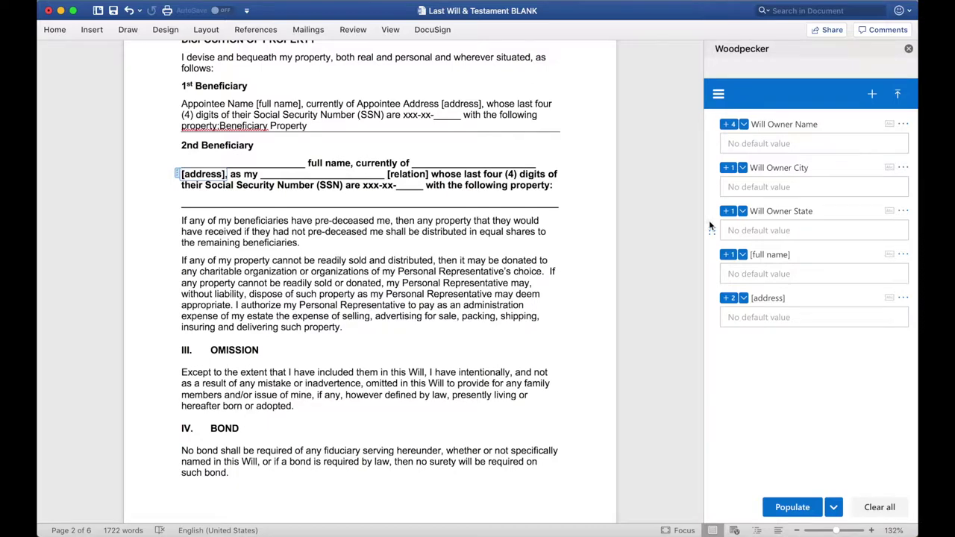
scroll(602, 221, "up", 20)
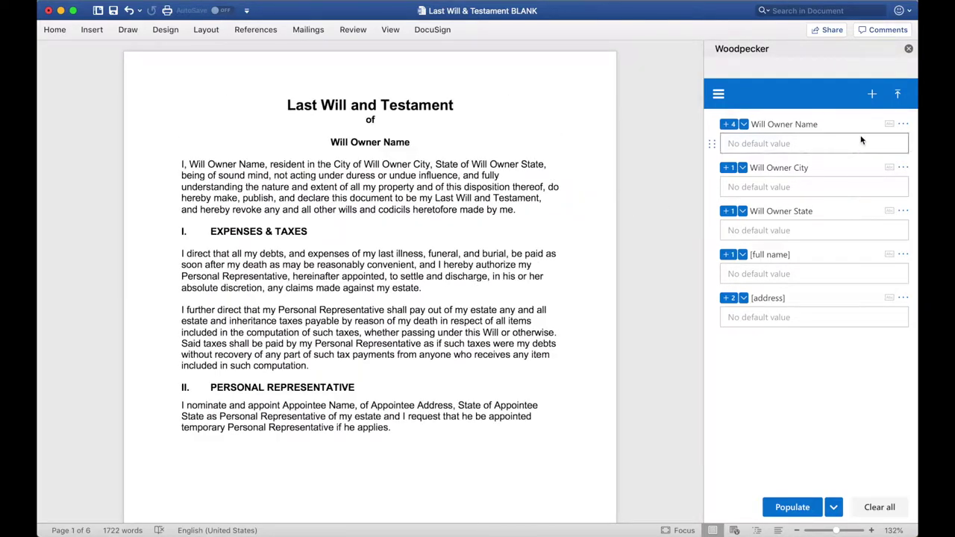
left_click(872, 95)
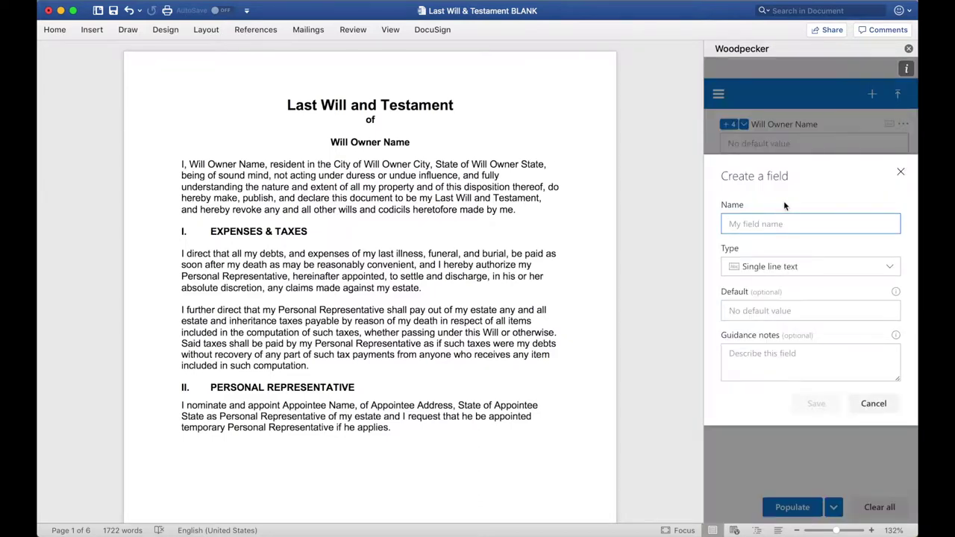
- Name the new field 'Test field' and keep its type as Single line text
type("Test field")
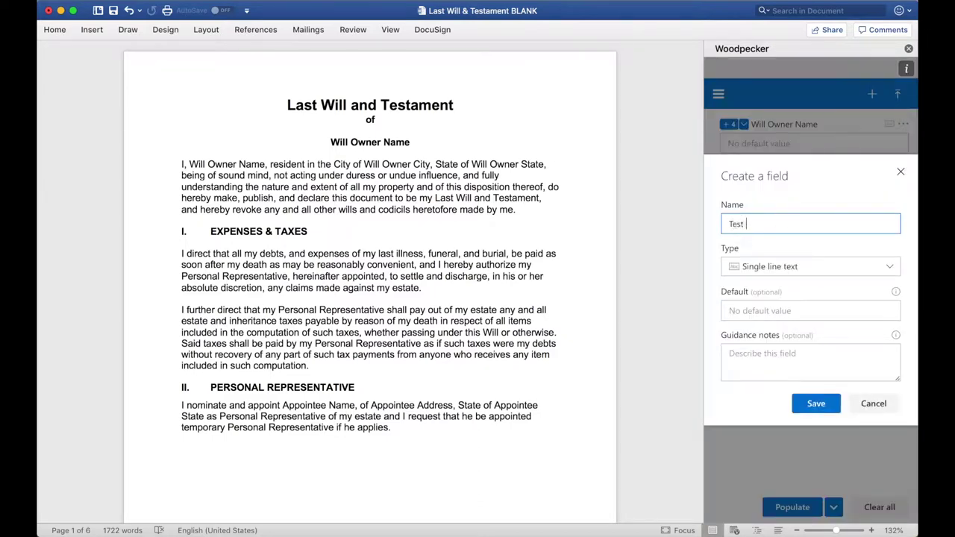
left_click(791, 266)
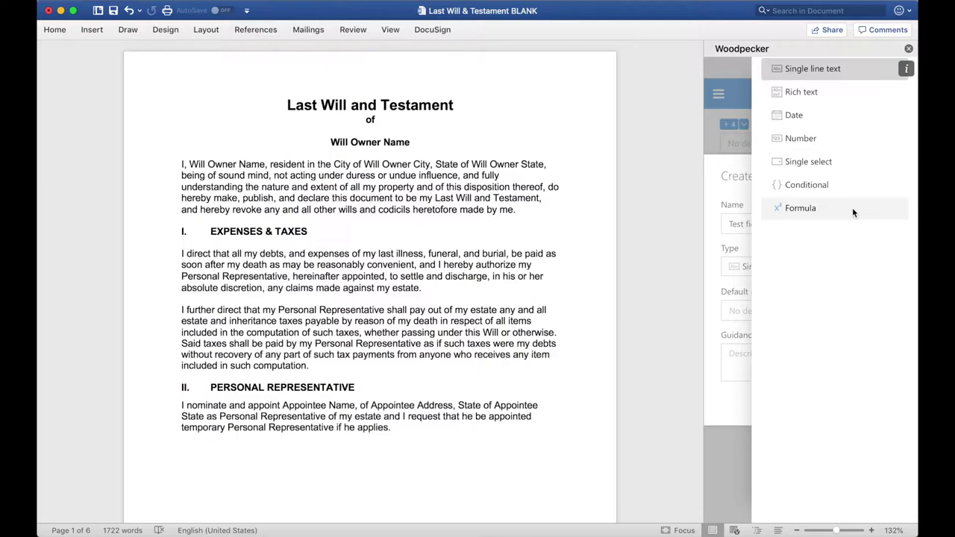
left_click(750, 247)
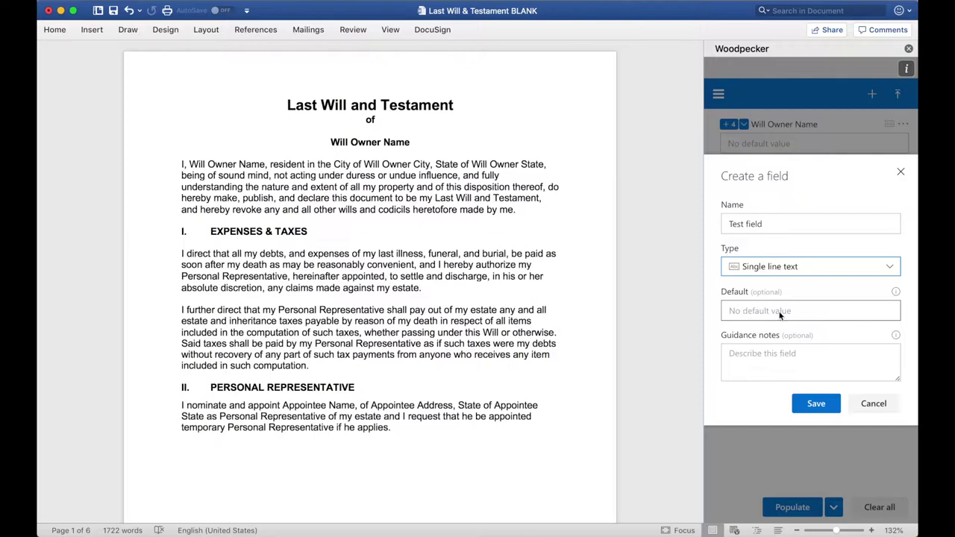
- Add the guidance note 'Put some value here' and save Test field
left_click(770, 364)
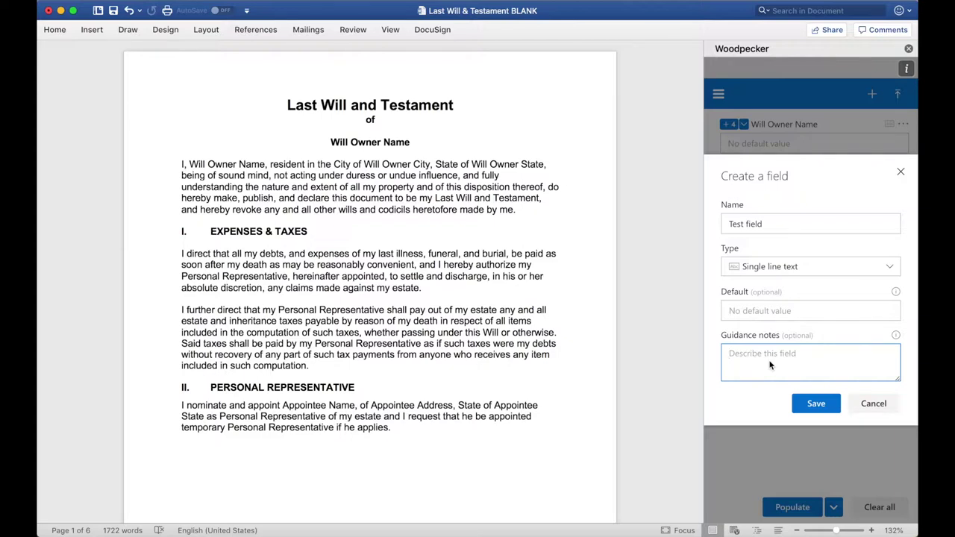
type("Put some value here")
left_click(816, 404)
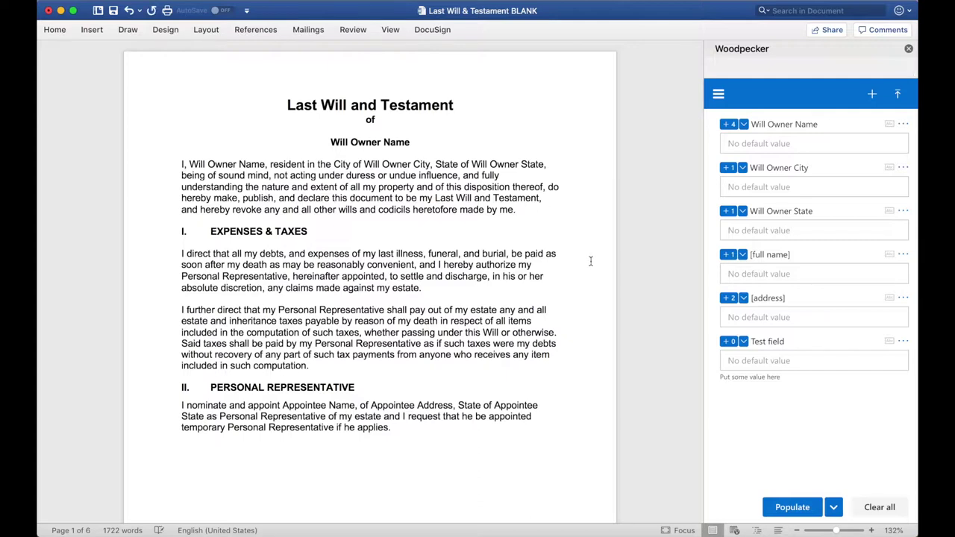
- Insert Test field at the end of the will's first paragraph
left_click(733, 343)
scroll(606, 236, "down", 1)
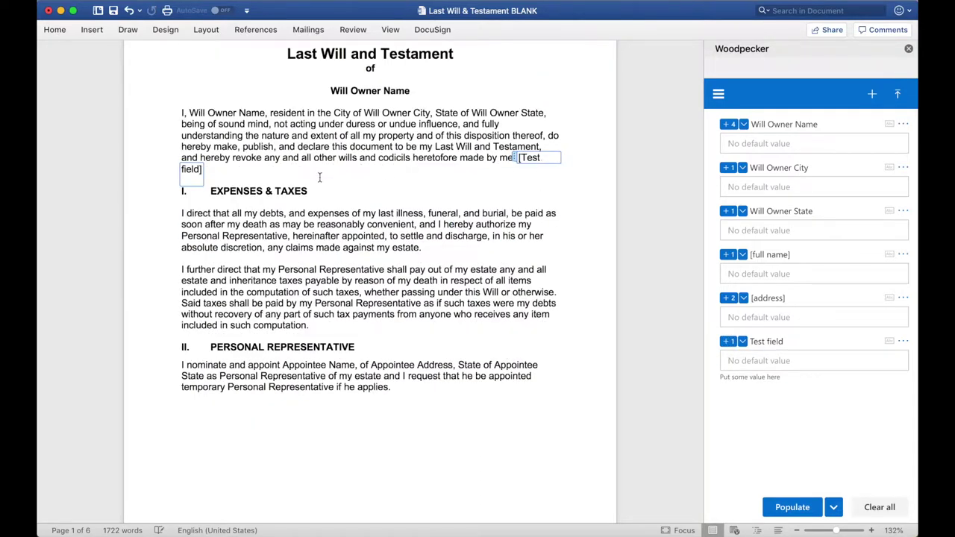
left_click(417, 196)
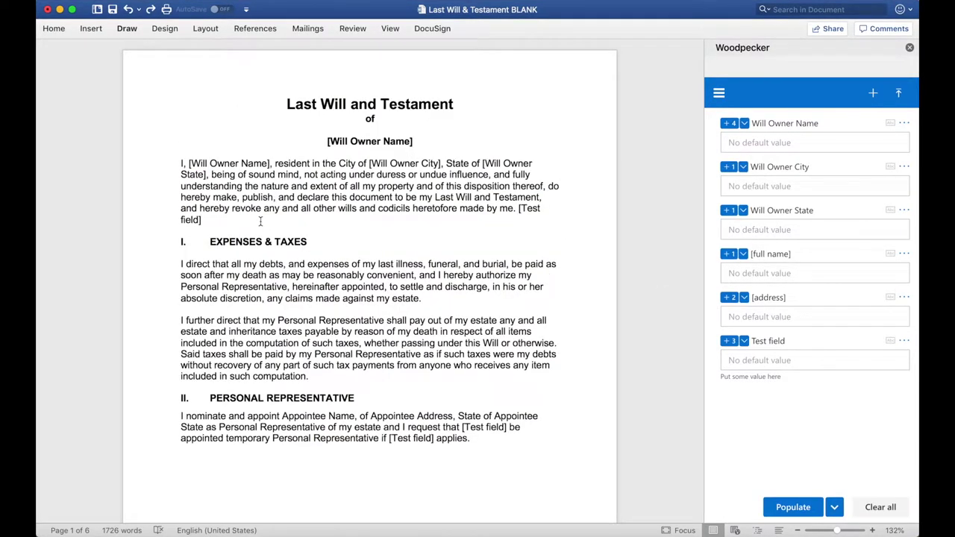
- Add three sample-name lines below the first paragraph
key("Return")
type("John smith")
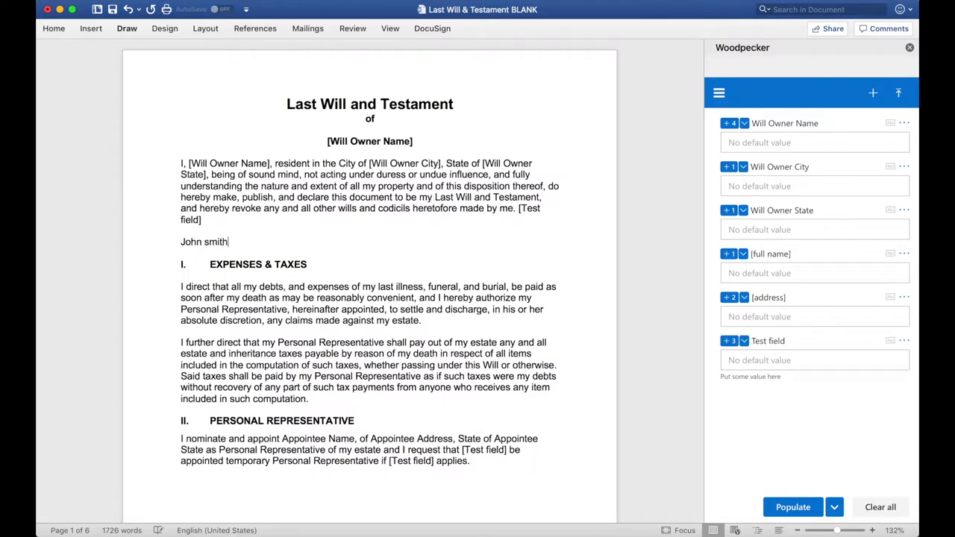
key("Return")
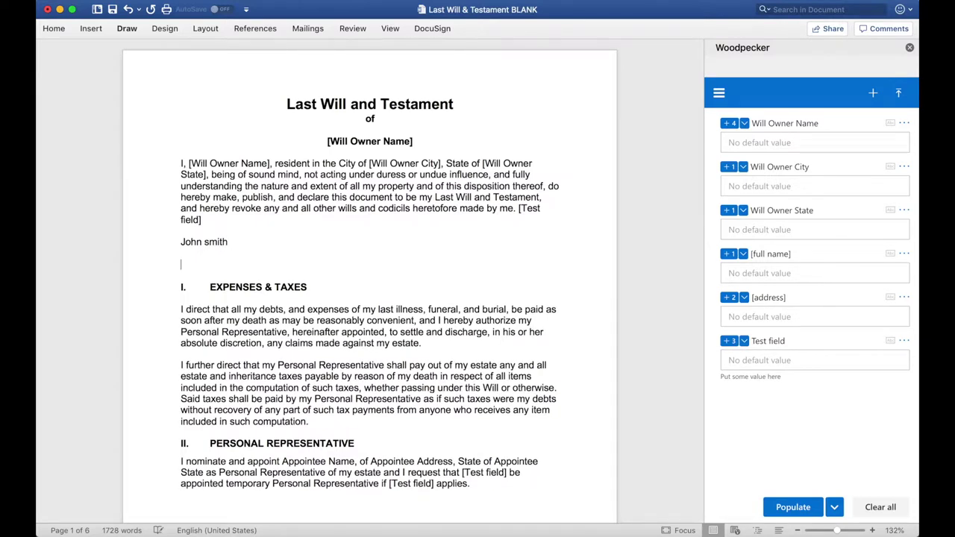
type("John Smith")
key("Return")
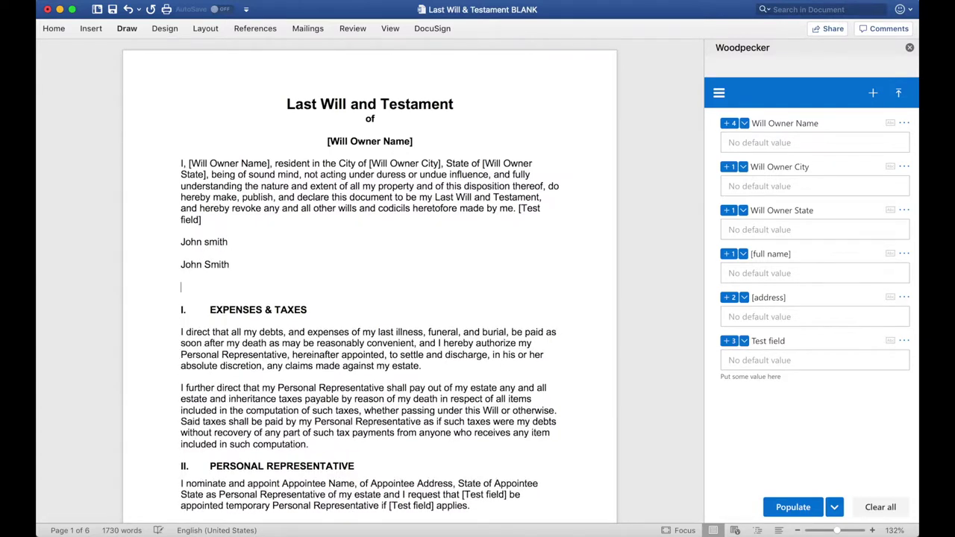
type("John Smith")
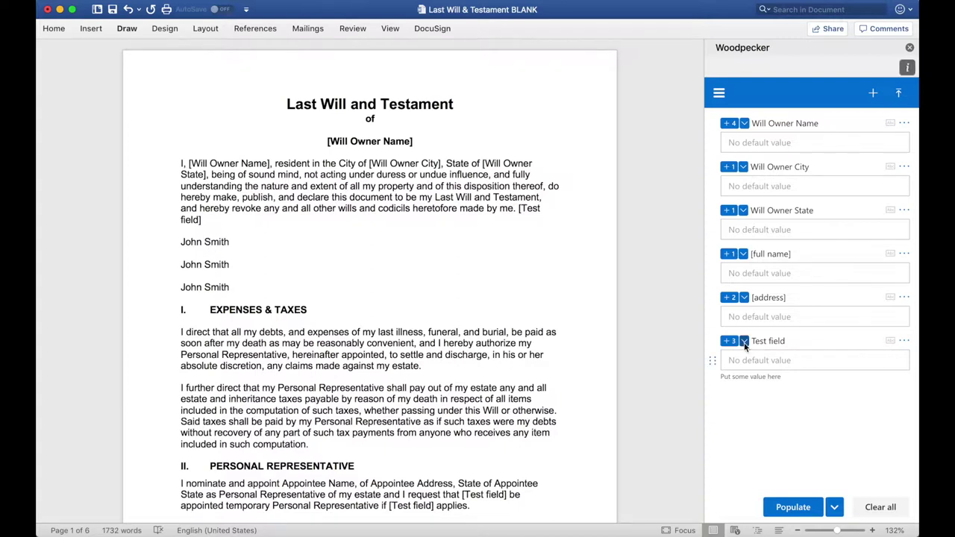
left_click(744, 341)
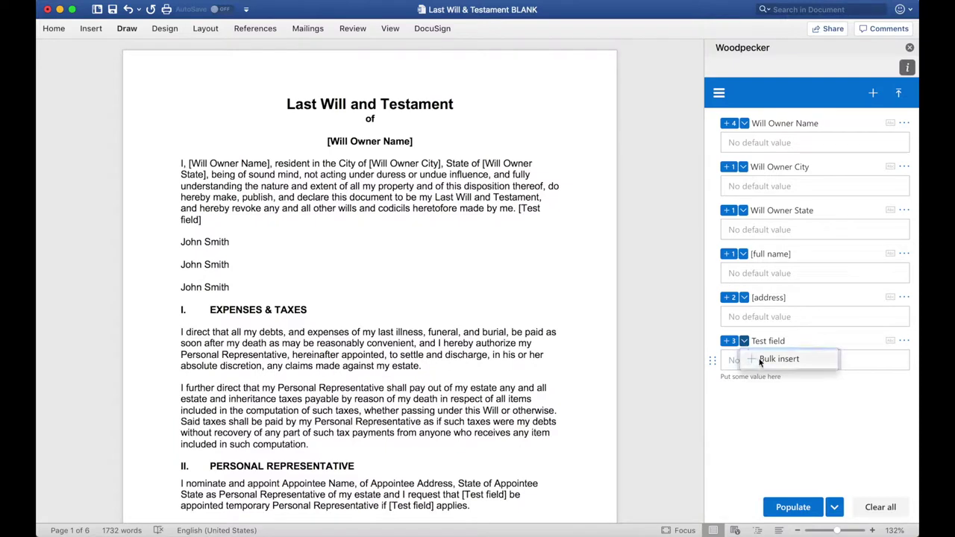
- Bulk-insert Test field for every occurrence of the sample name, replacing the three lines
left_click(776, 359)
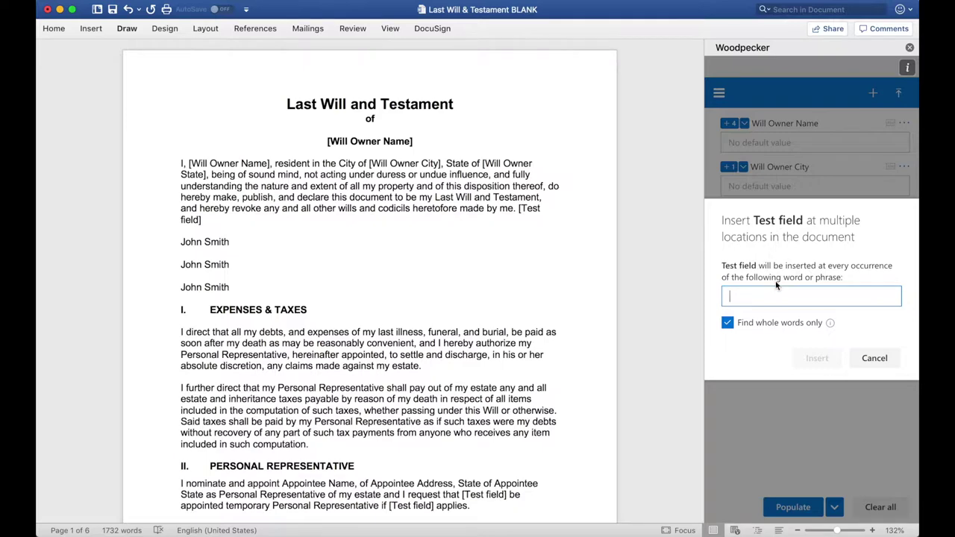
type("John Smith")
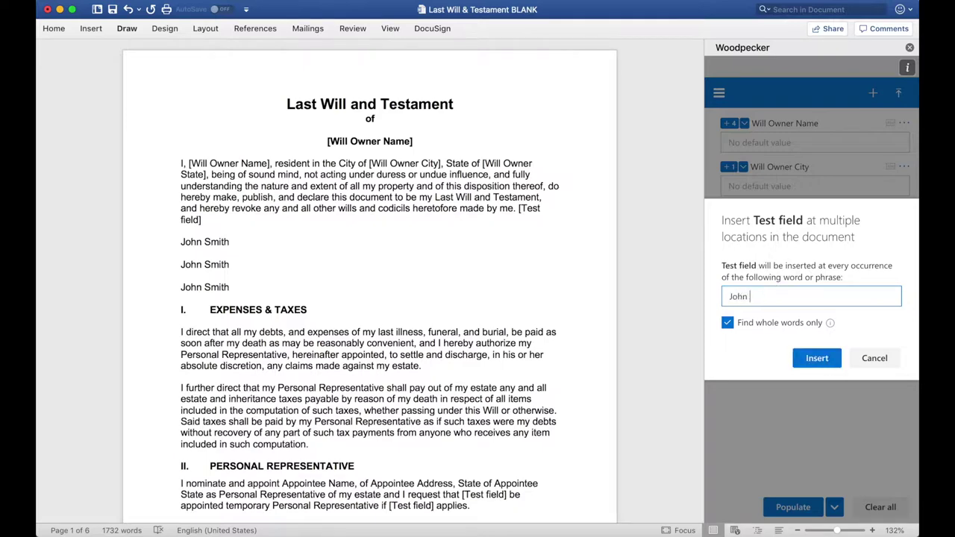
left_click(816, 358)
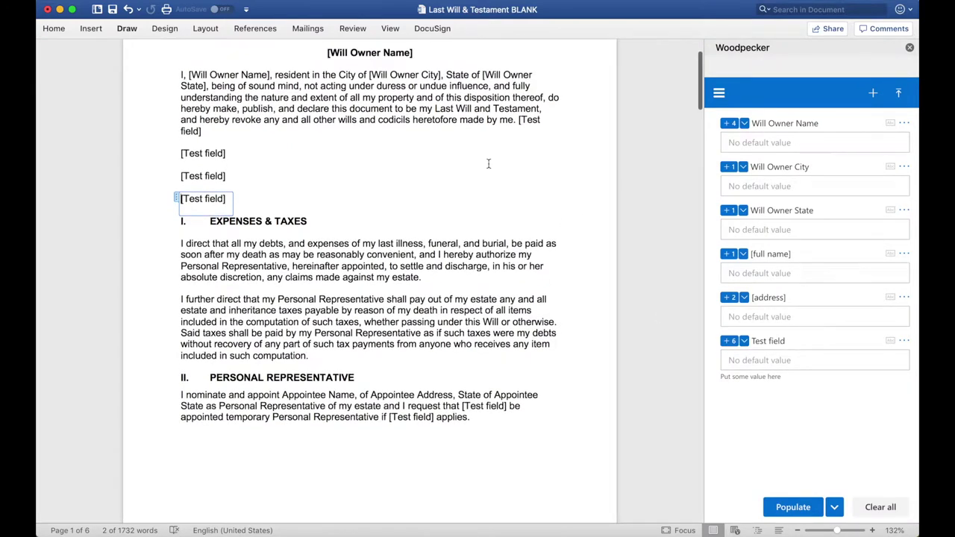
left_click(333, 121)
scroll(532, 189, "up", 3)
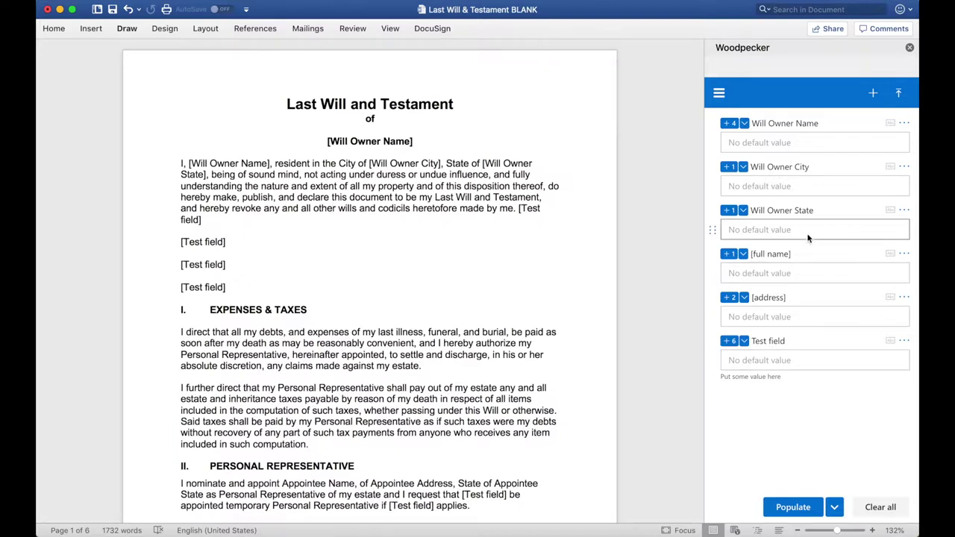
- Upload the will template to the Woodpecker collection
left_click(900, 96)
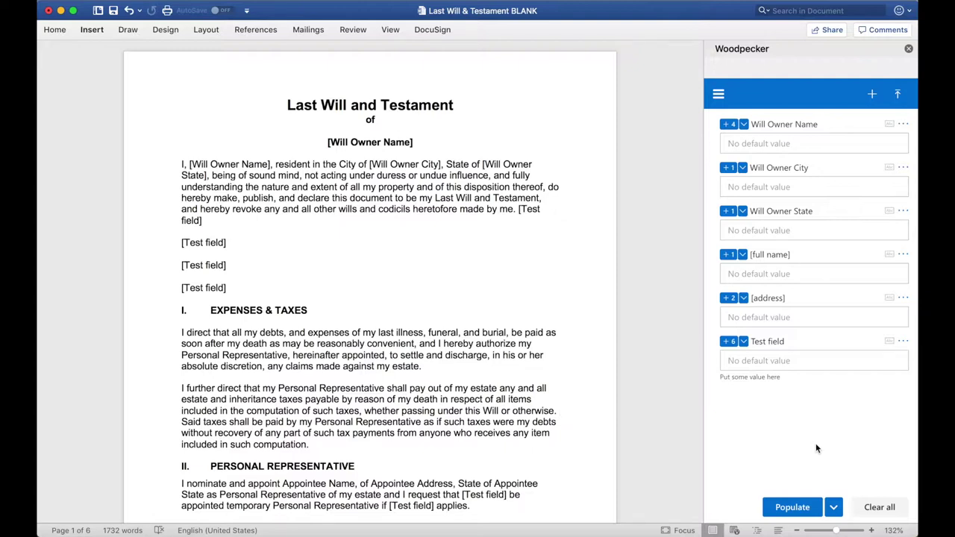
- Enter the will owner's name, city Boston and state MA
left_click(780, 136)
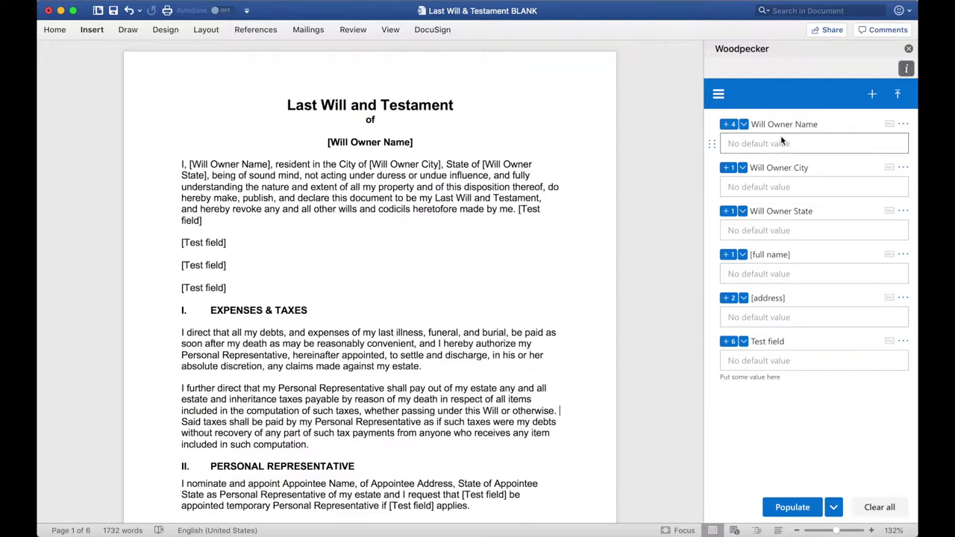
type("John Sm")
key("BackSpace")
key("BackSpace")
type("Smith")
key("Tab")
type("Boston")
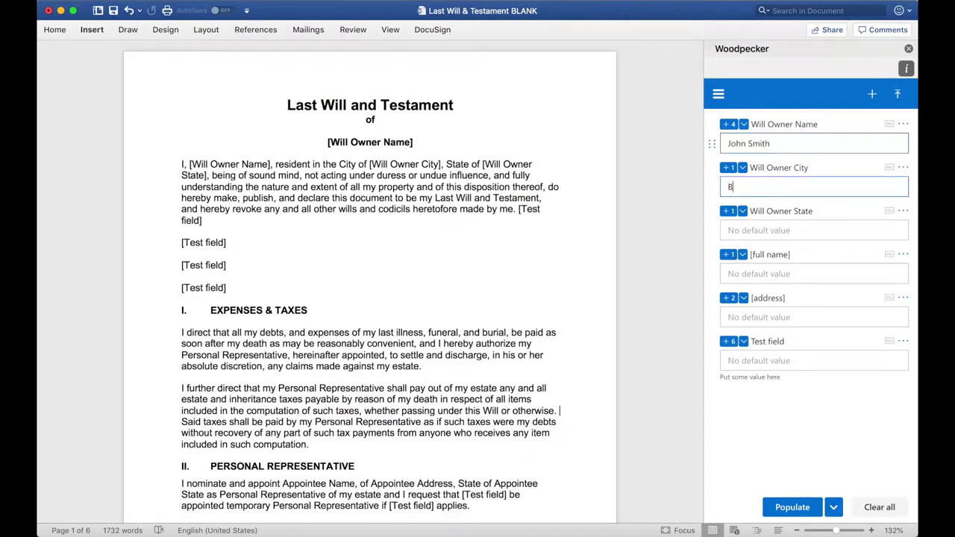
key("Tab")
type("MA")
- Enter the full name, address 123 Main St. and Test for Test field
key("Tab")
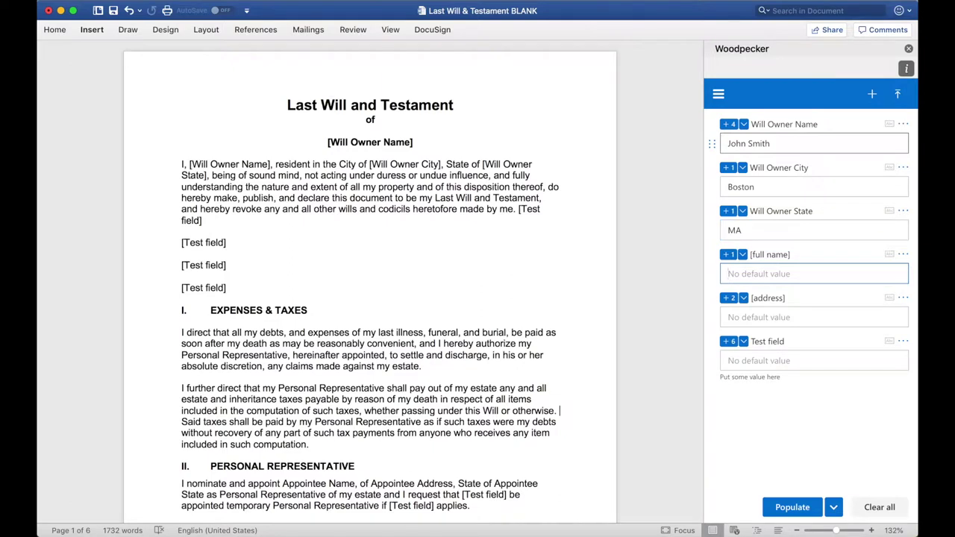
type("John Smith")
key("Tab")
type("123 Main St.")
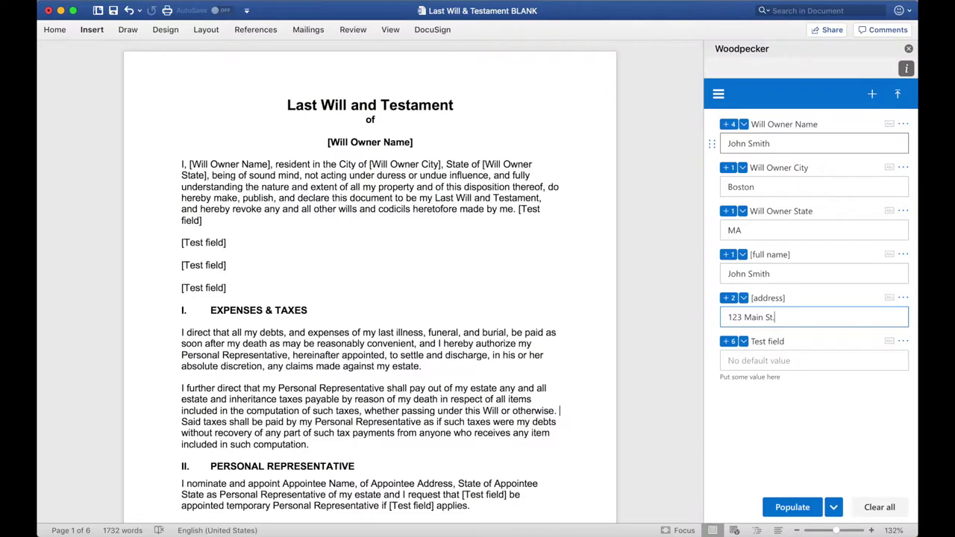
key("Tab")
type("Test")
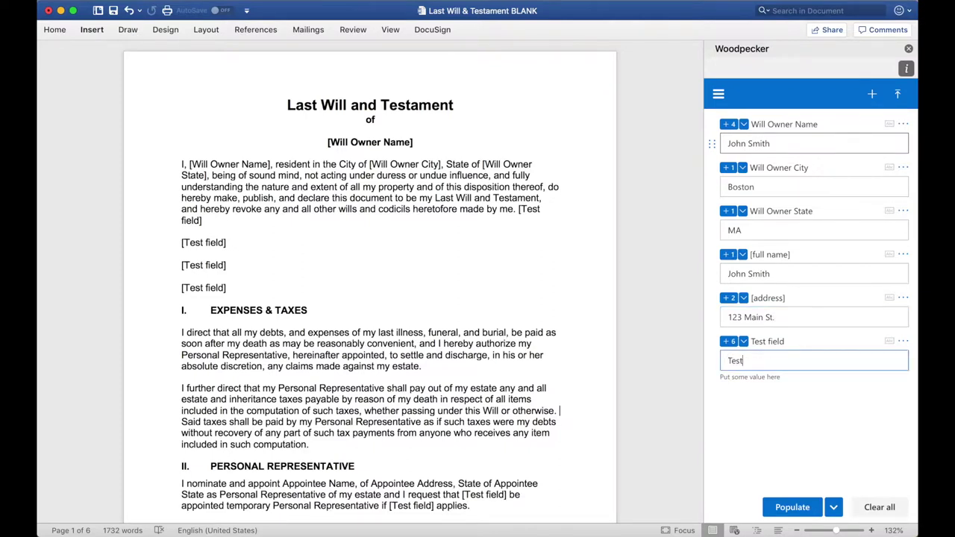
left_click(812, 399)
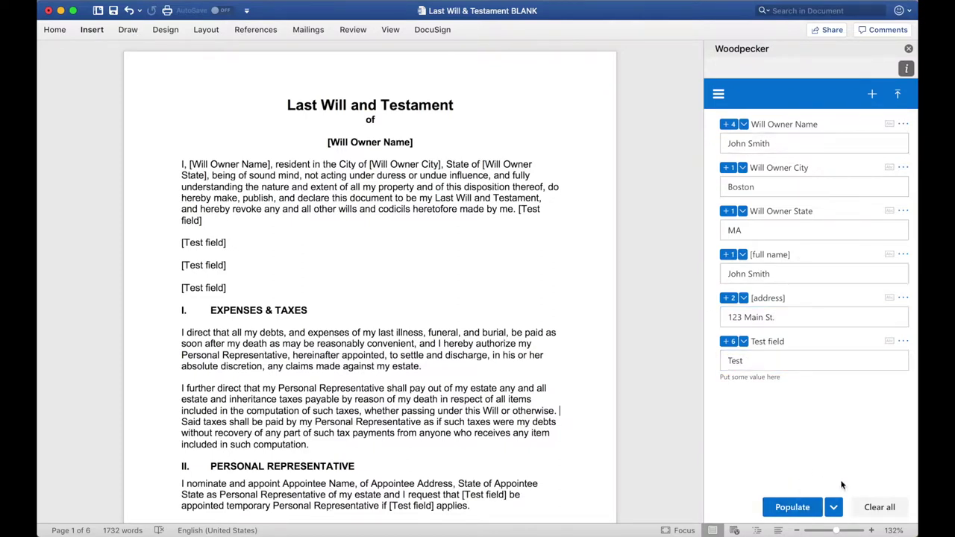
- Choose Populate Multiple and tick Engagement Letter.docx to populate alongside the will
left_click(836, 511)
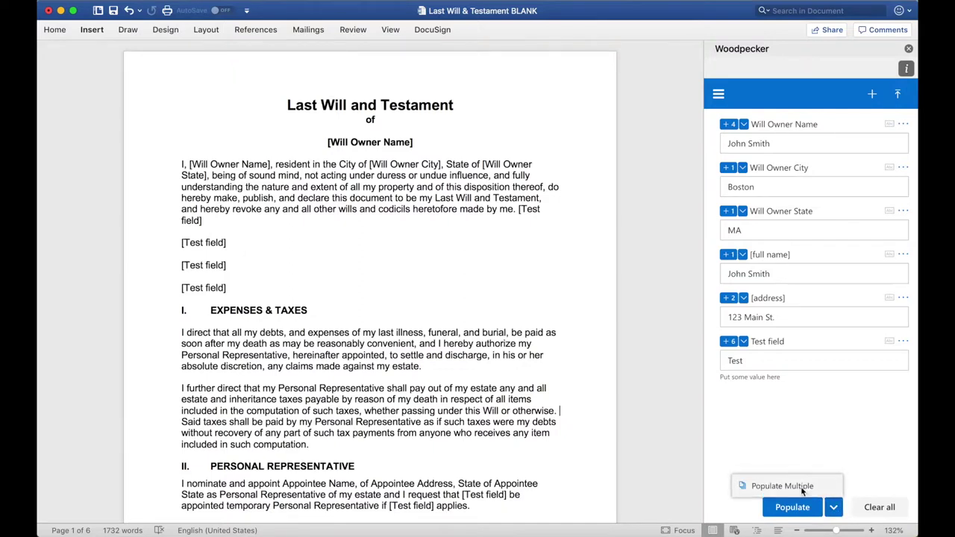
left_click(802, 490)
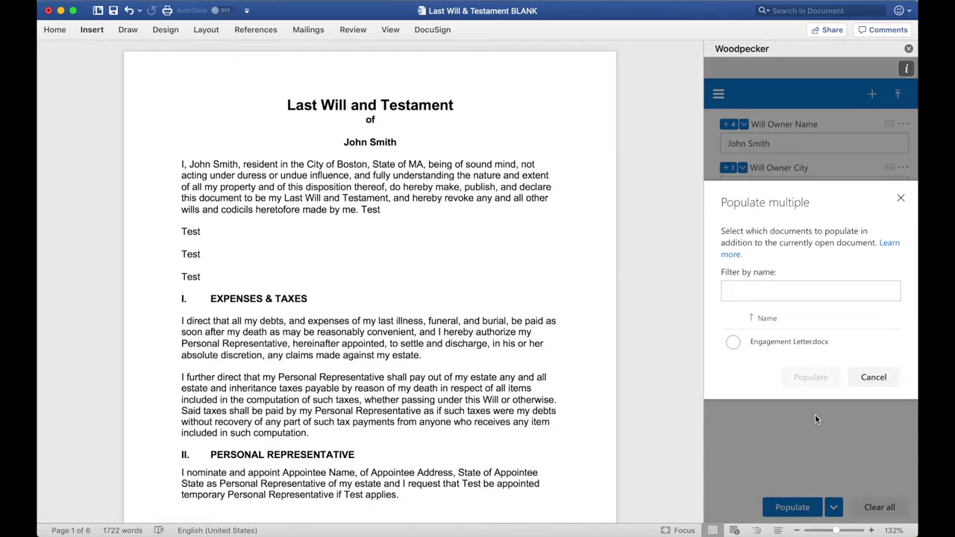
left_click(732, 343)
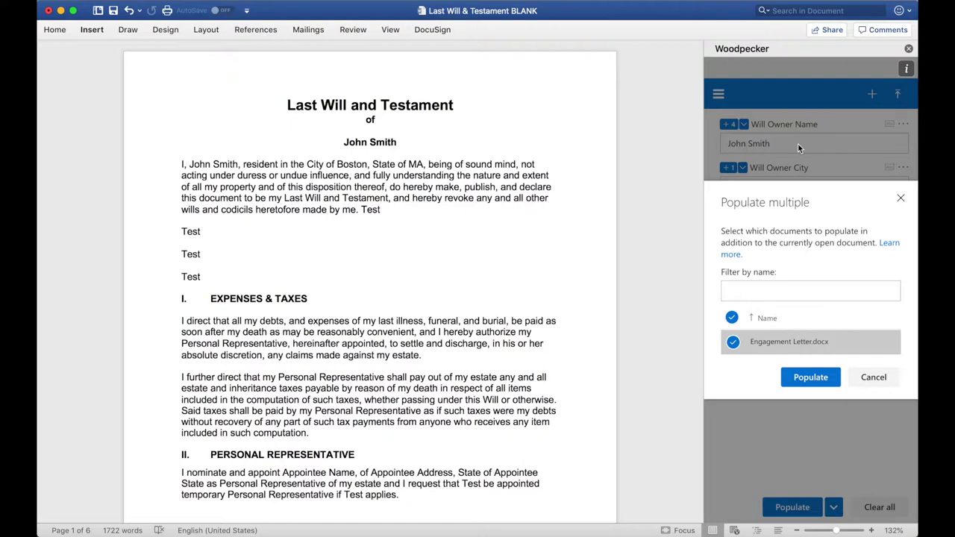
left_click(806, 383)
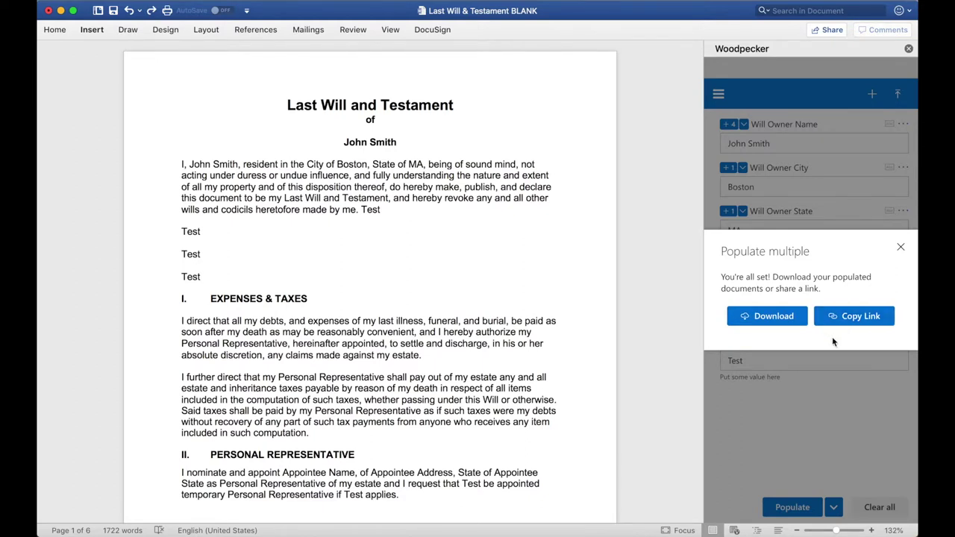
- Close the 'You're all set!' completion popup
left_click(901, 246)
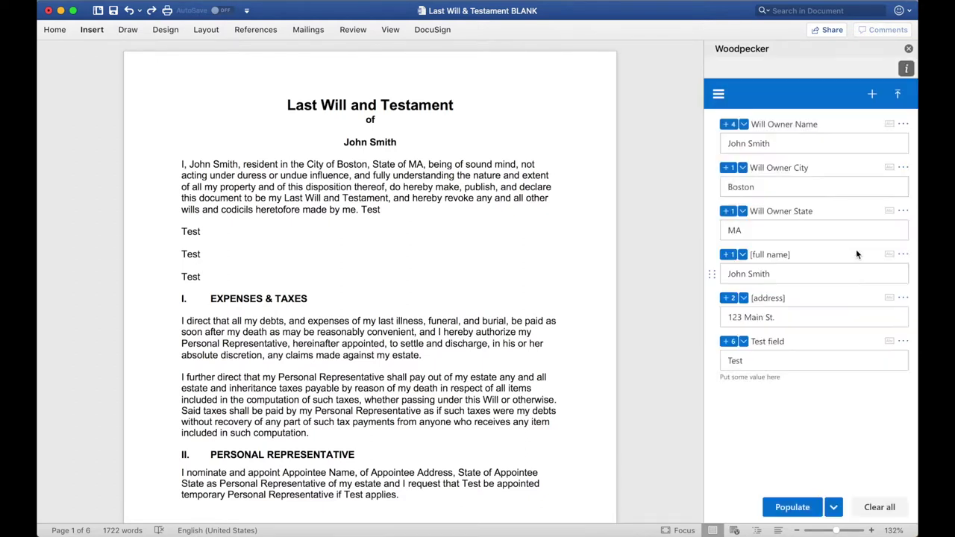